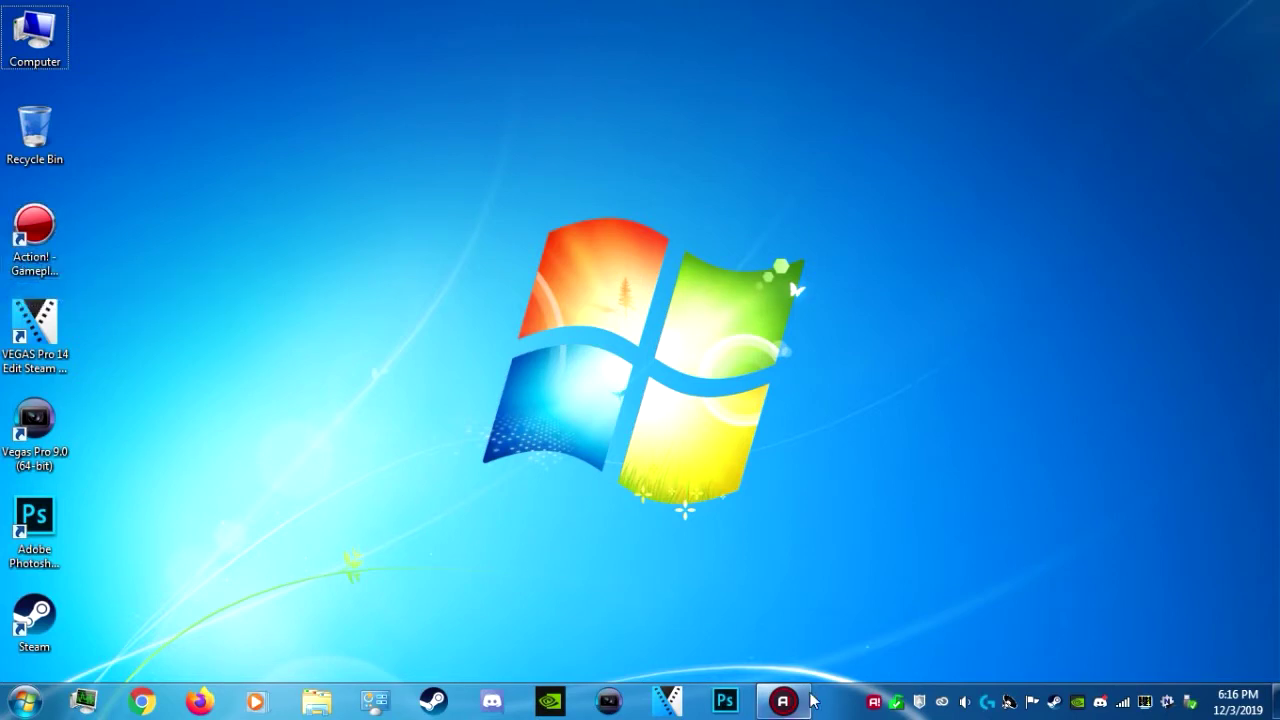
Locate the VEGAS Pro 14 shortcut on the Windows 7 desktop.
{"action": "mouse_move", "coordinate": [805, 705]}
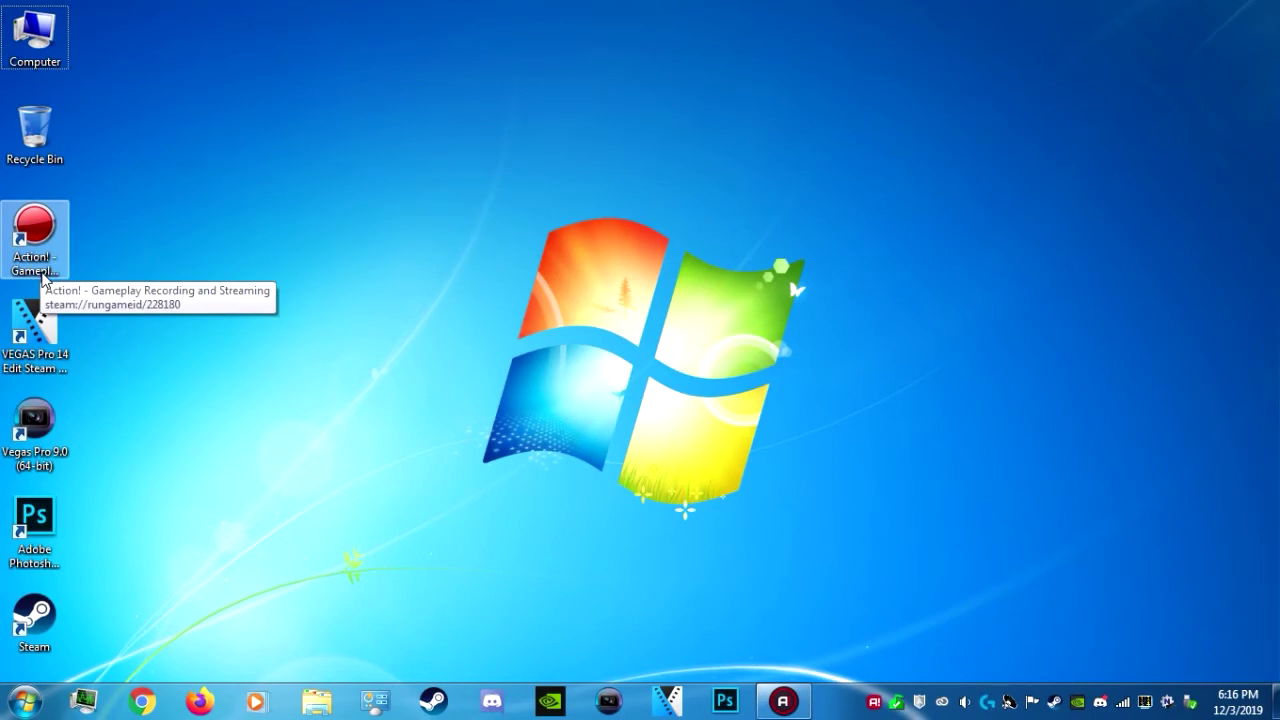
Launch VEGAS Pro 14 and import 7913655_8368736_HD.mp4, declining to match its video settings.
{"action": "double_click", "coordinate": [38, 325]}
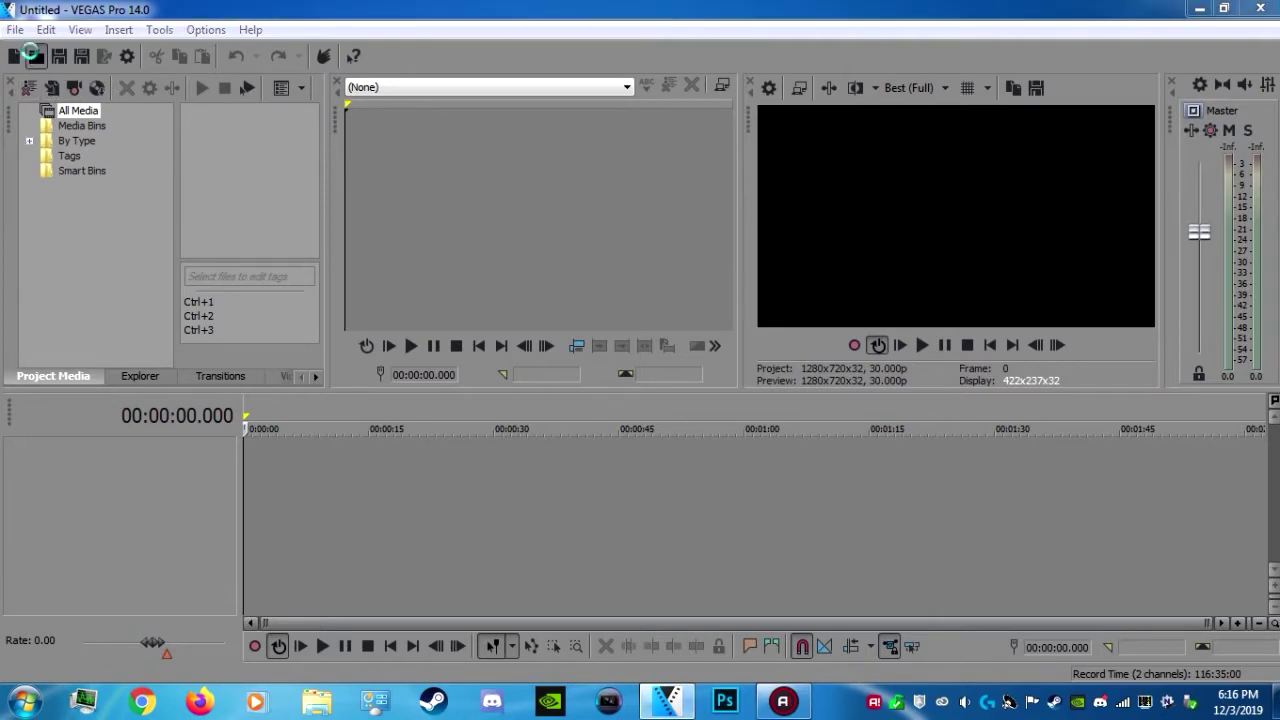
{"action": "left_click", "coordinate": [35, 57]}
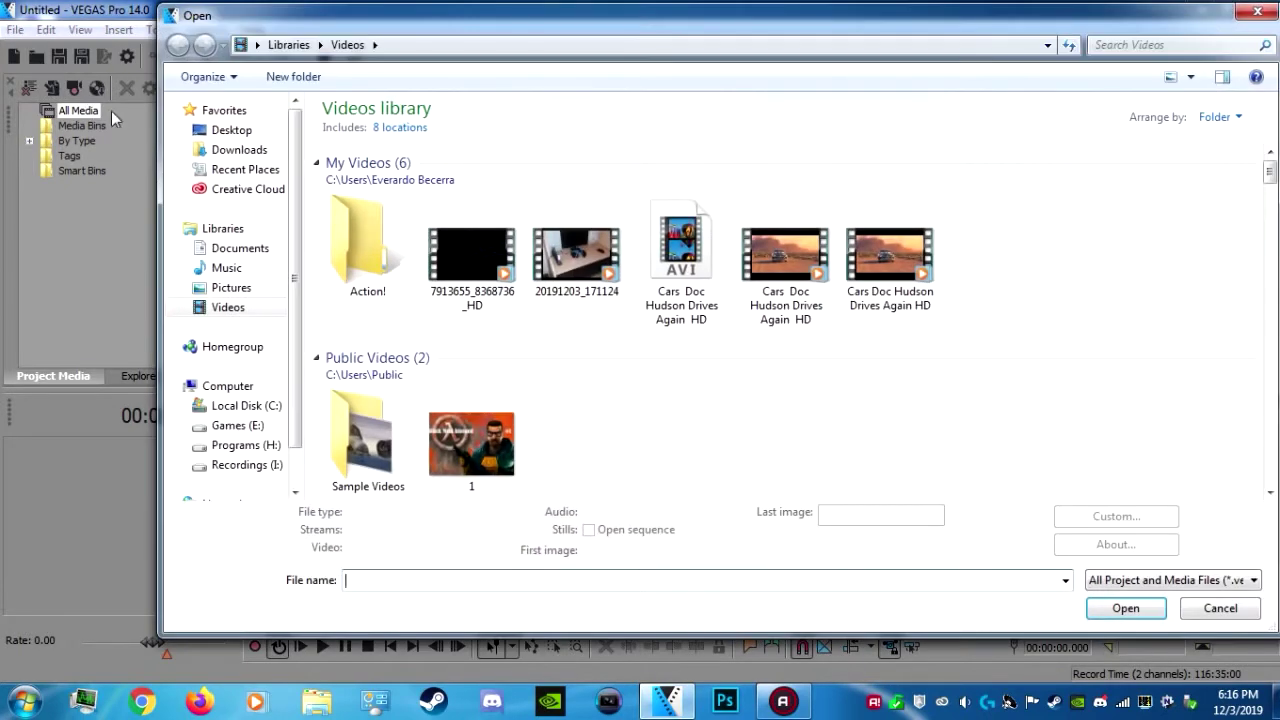
{"action": "double_click", "coordinate": [452, 259]}
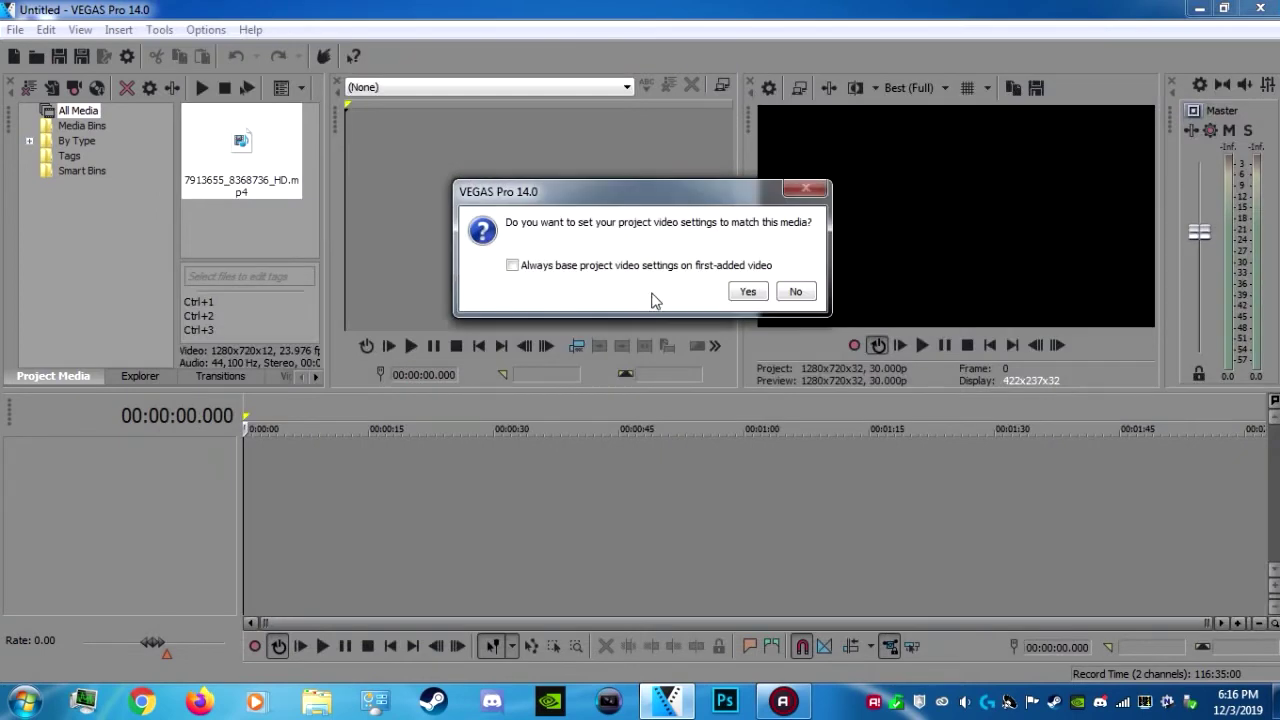
{"action": "left_click", "coordinate": [794, 299]}
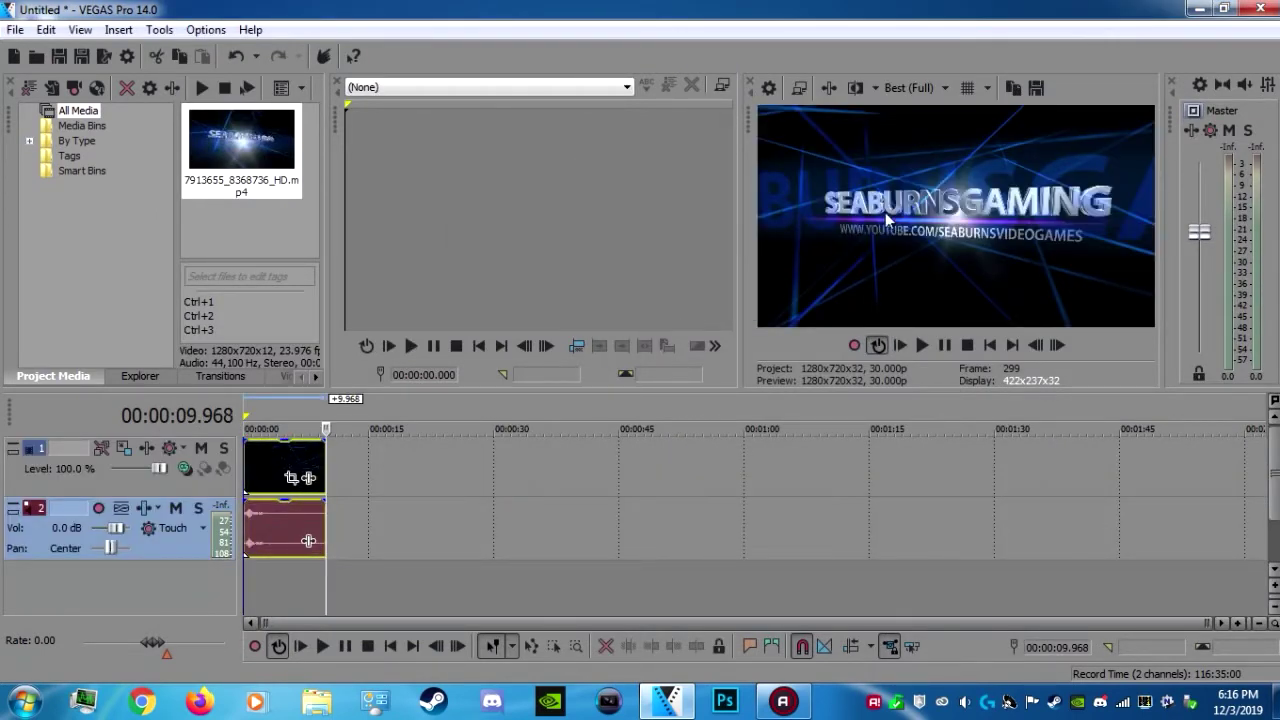
Disable Maintain aspect ratio and resampling on the intro clip; loop 00:00:00.000–00:00:09.968.
{"action": "left_click", "coordinate": [287, 466]}
{"action": "right_click", "coordinate": [287, 466]}
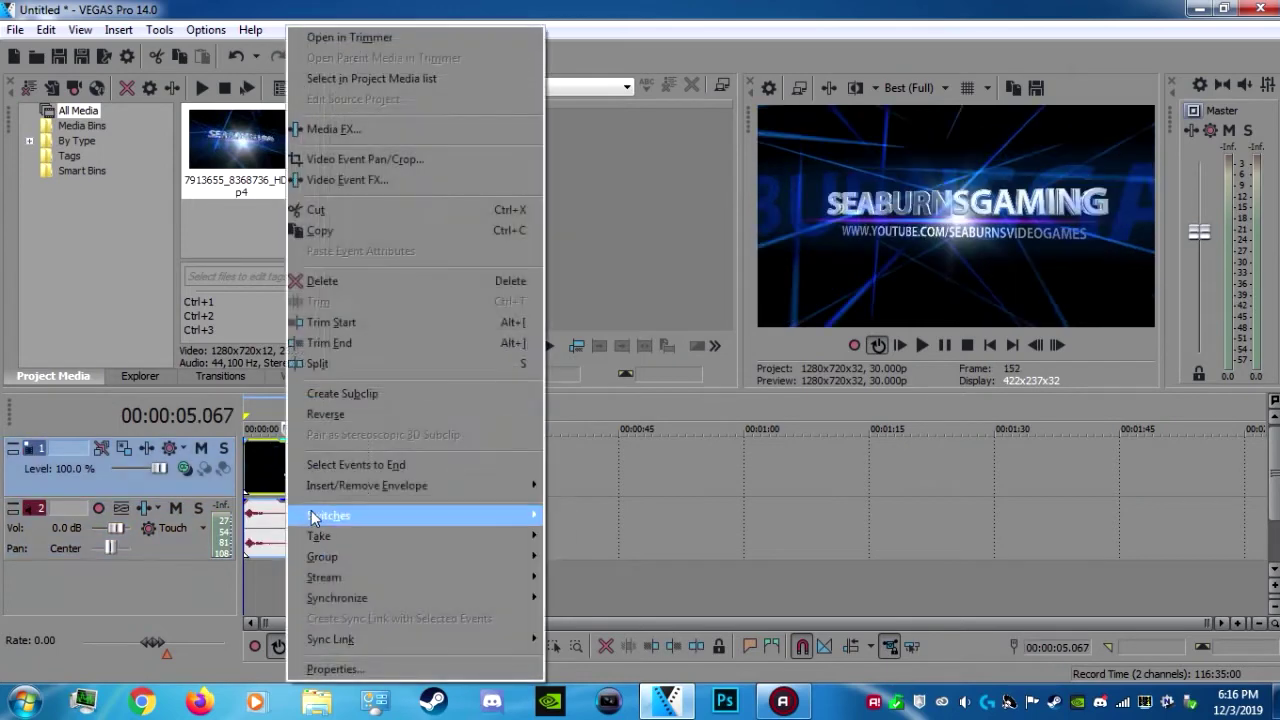
{"action": "left_click", "coordinate": [372, 669]}
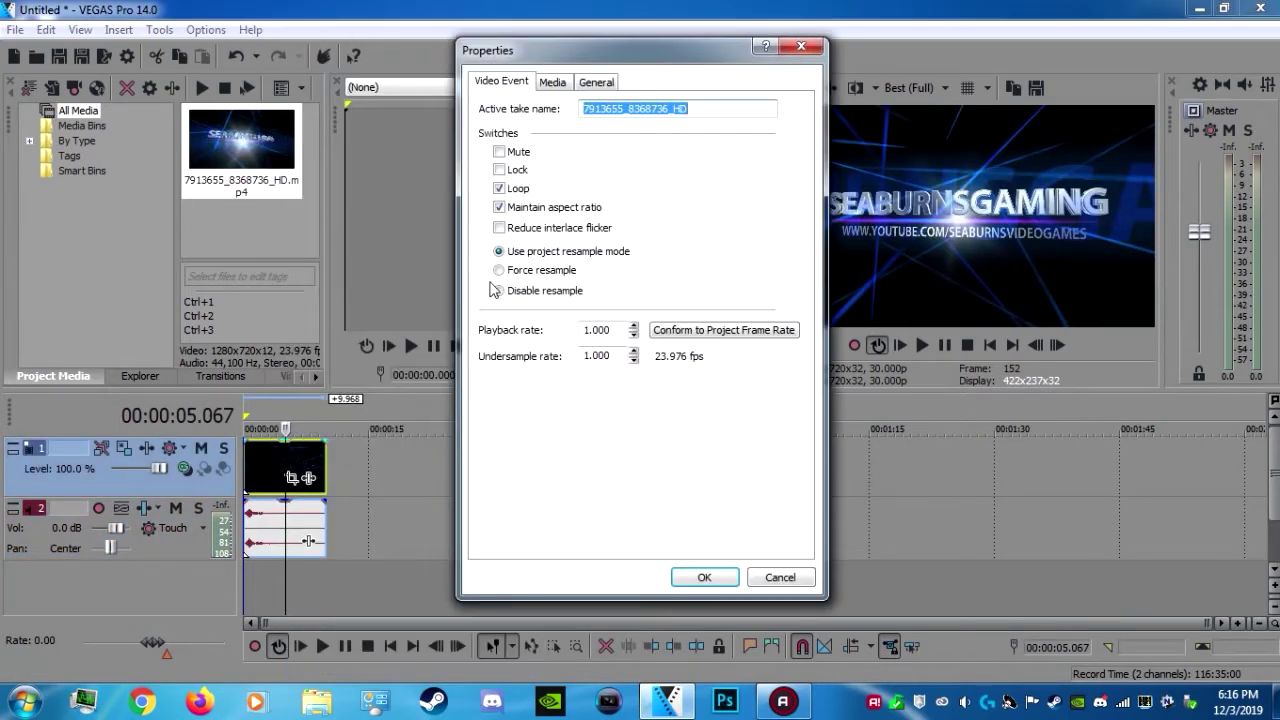
{"action": "left_click", "coordinate": [521, 209]}
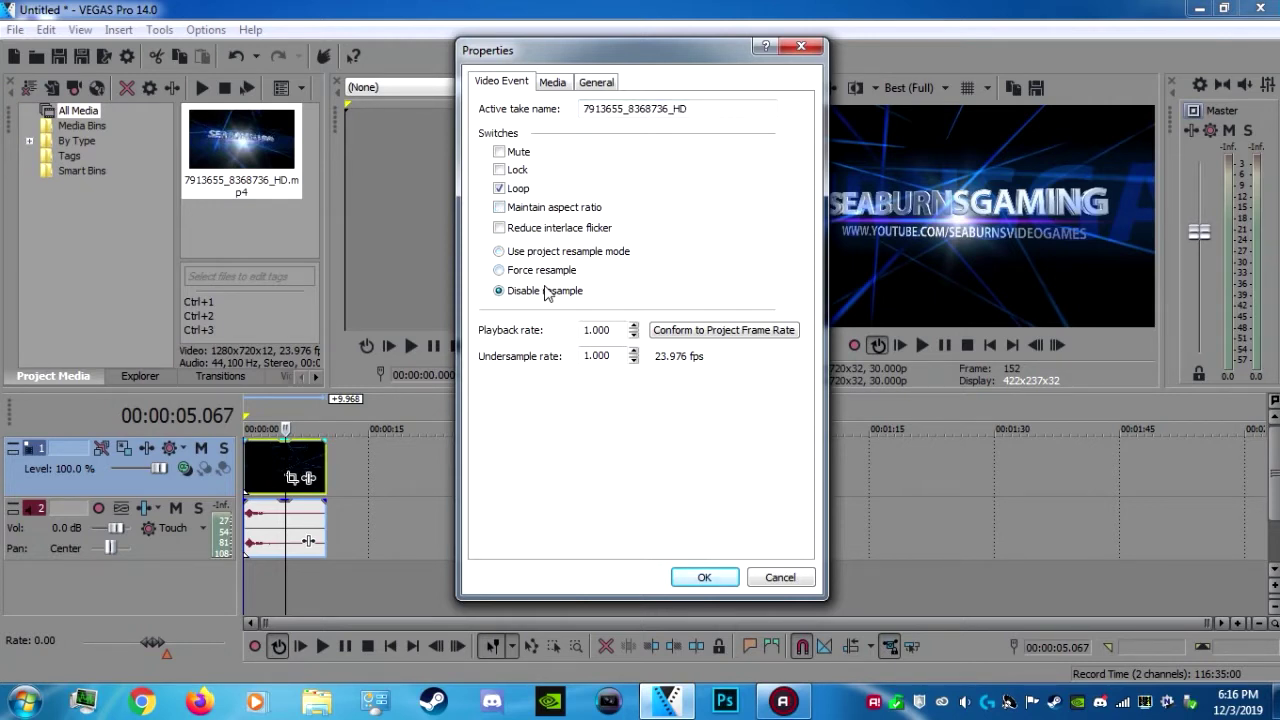
{"action": "left_click", "coordinate": [697, 577]}
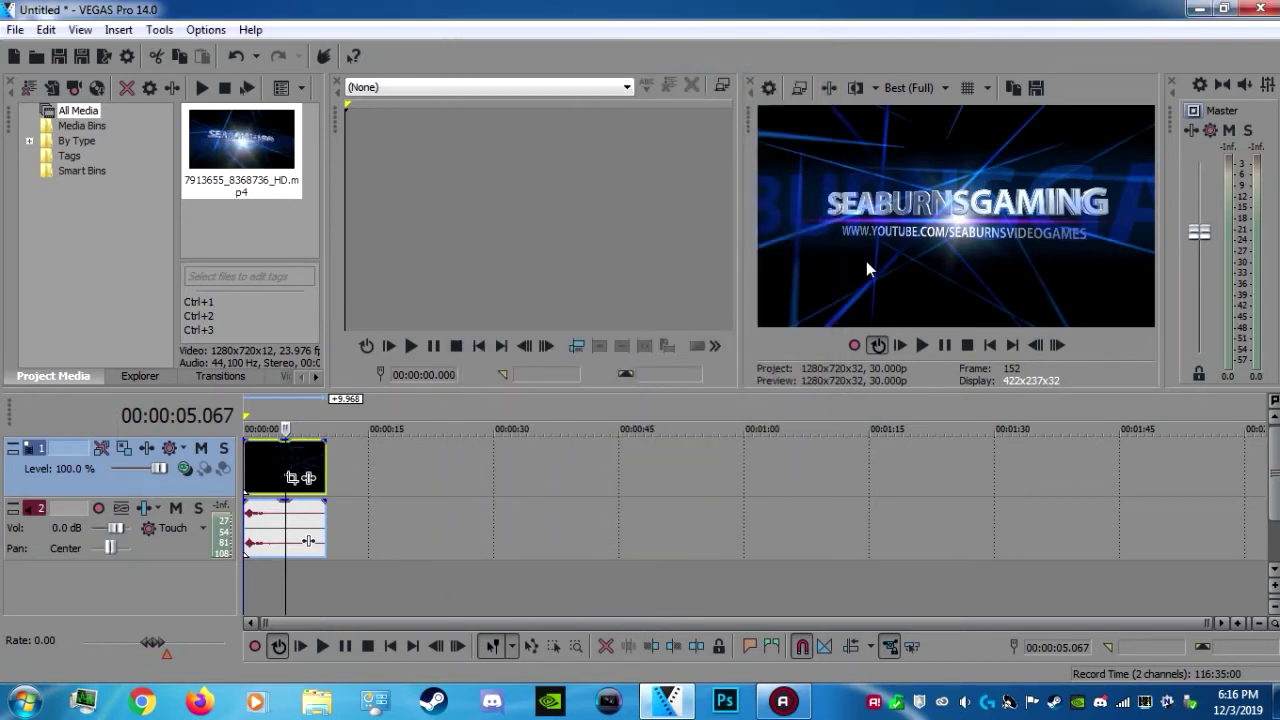
{"action": "left_click", "coordinate": [325, 448]}
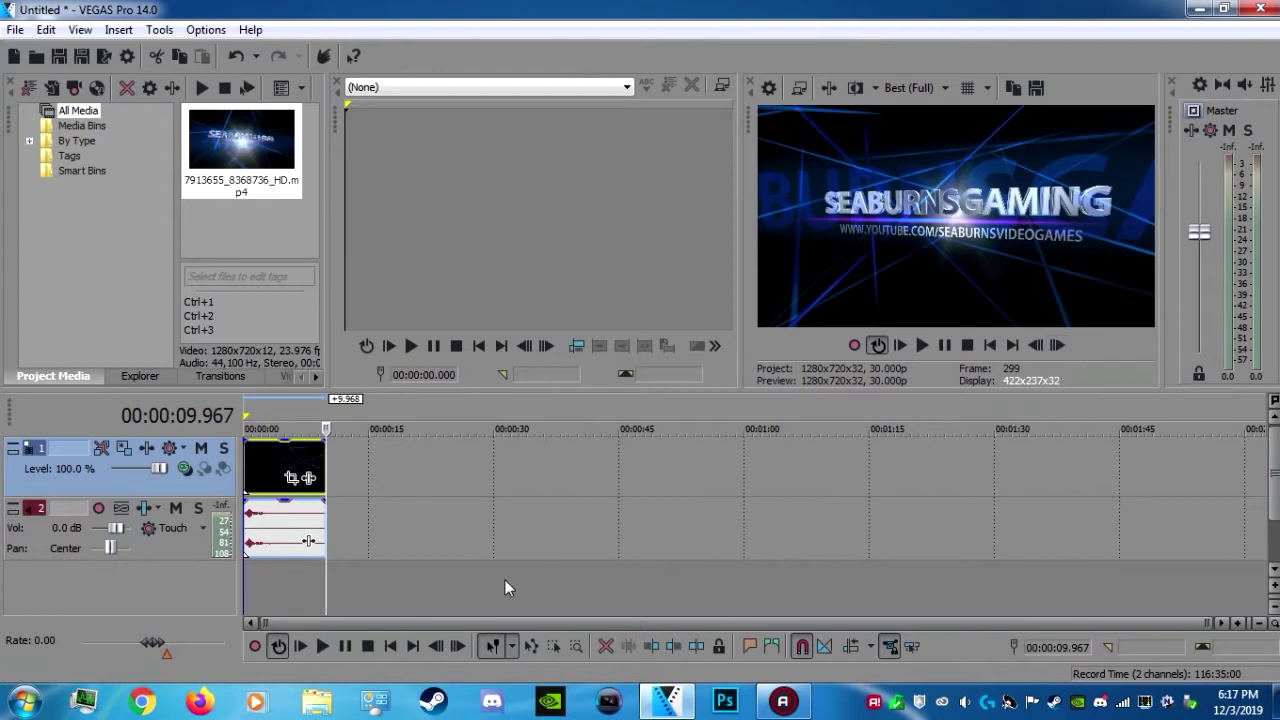
{"action": "double_click", "coordinate": [280, 592]}
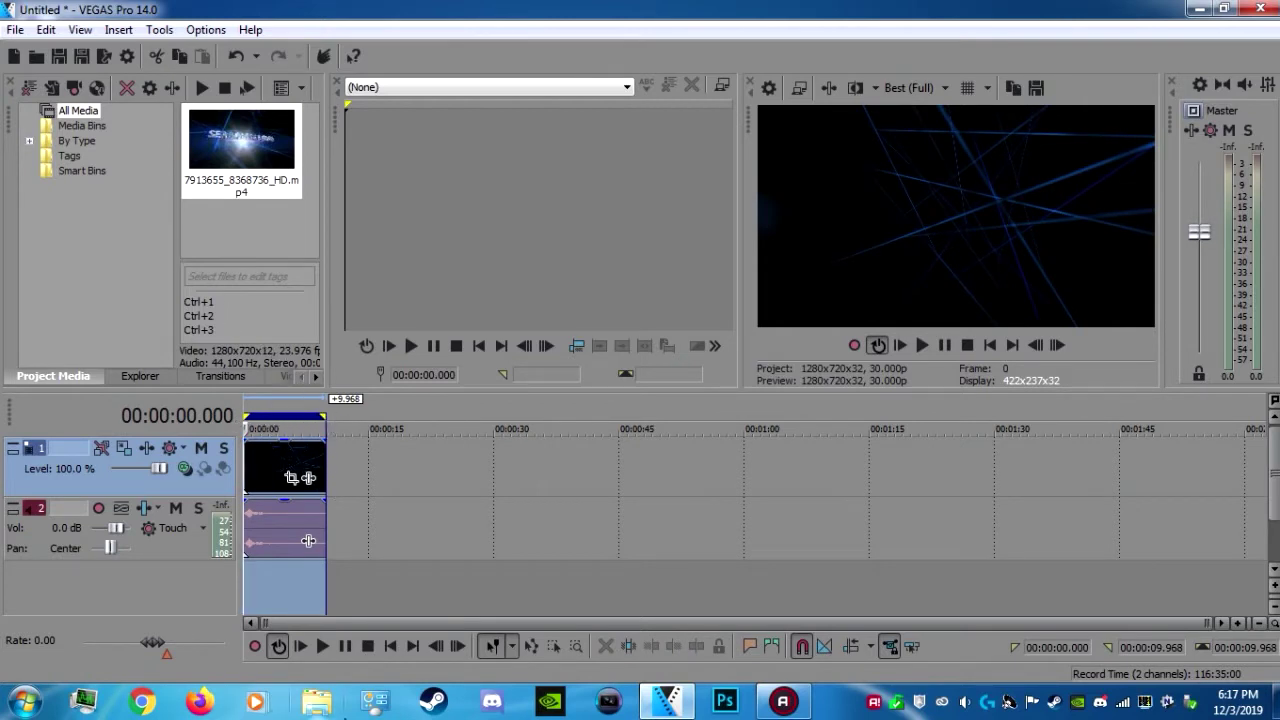
Render the project as I:\Untitled.mp4 using the Sony 720p HD template, replacing the old file.
{"action": "left_click", "coordinate": [101, 56]}
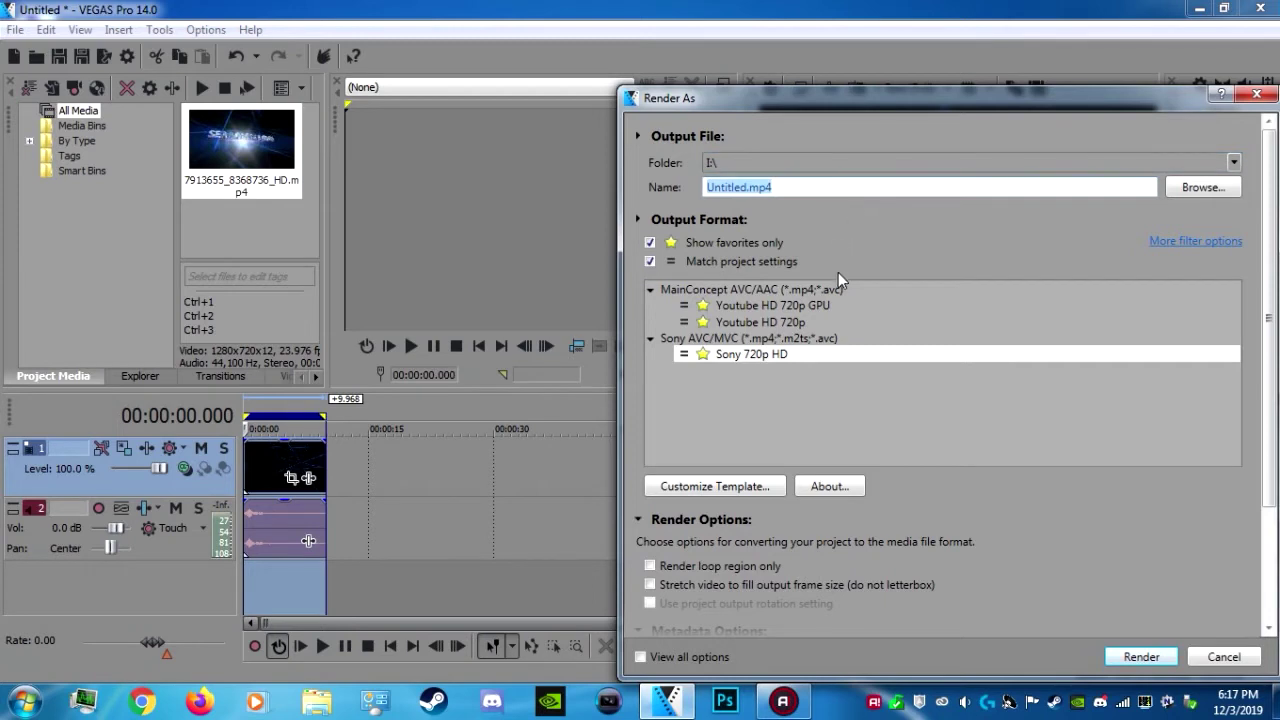
{"action": "left_click", "coordinate": [736, 354]}
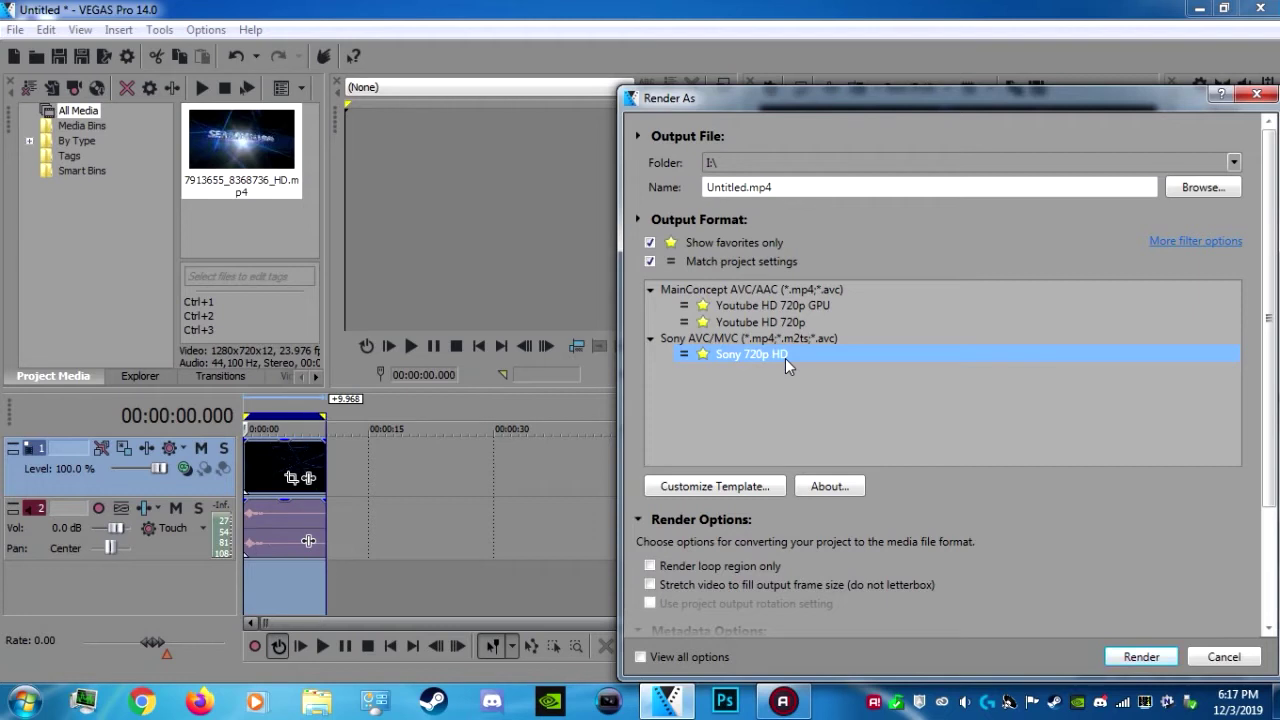
{"action": "left_click", "coordinate": [1150, 662]}
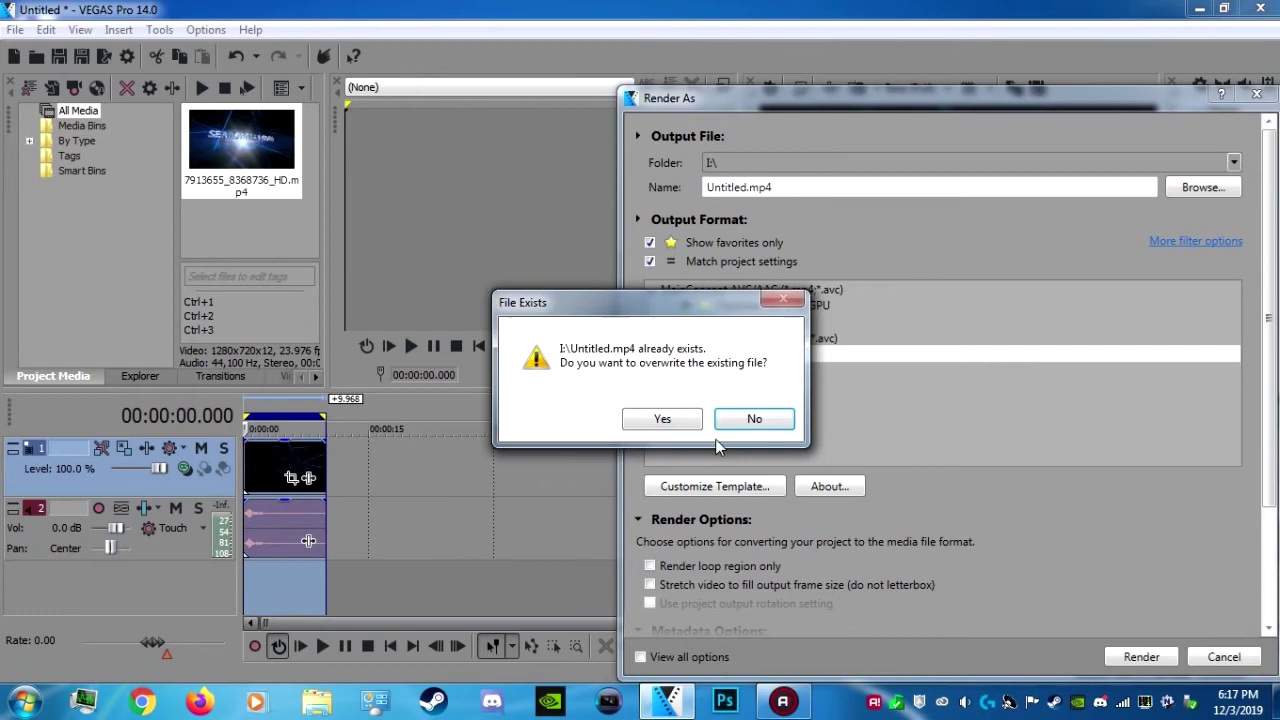
{"action": "left_click", "coordinate": [670, 417]}
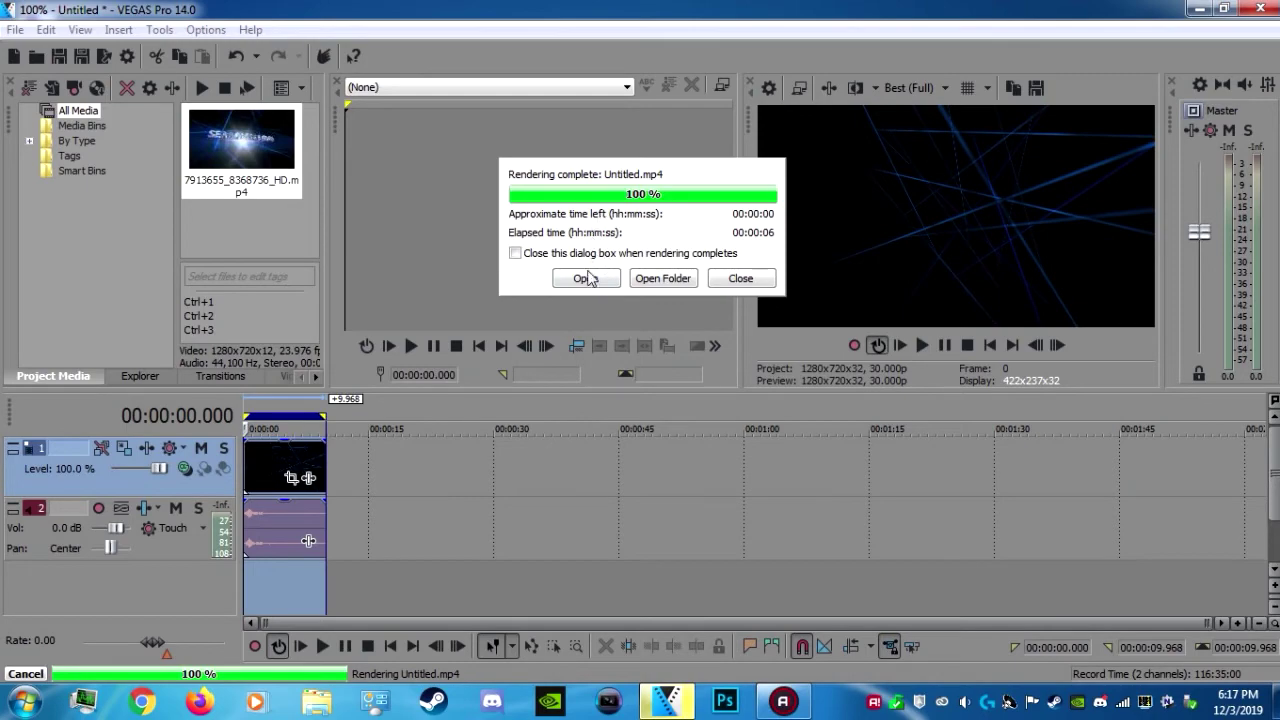
Play back the rendered SEABURNSGAMING intro in Untitled.mp4, then close VEGAS Pro.
{"action": "left_click", "coordinate": [586, 278]}
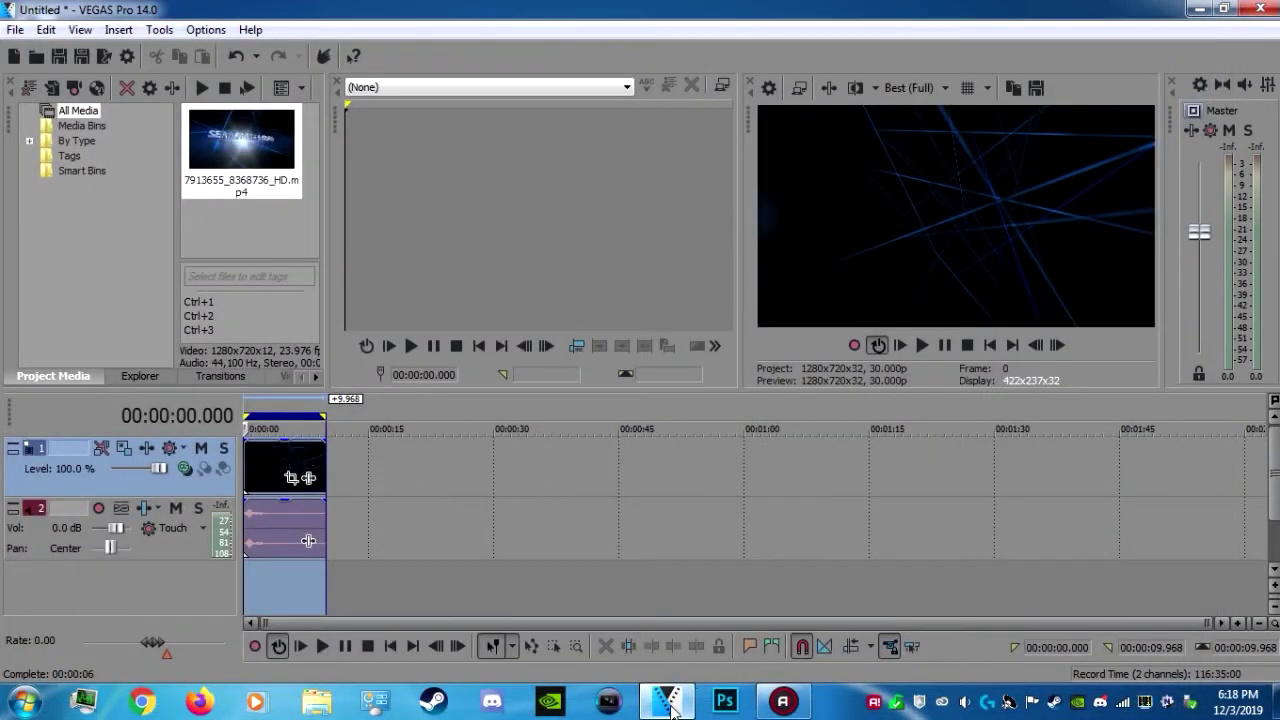
{"action": "left_click", "coordinate": [1253, 8]}
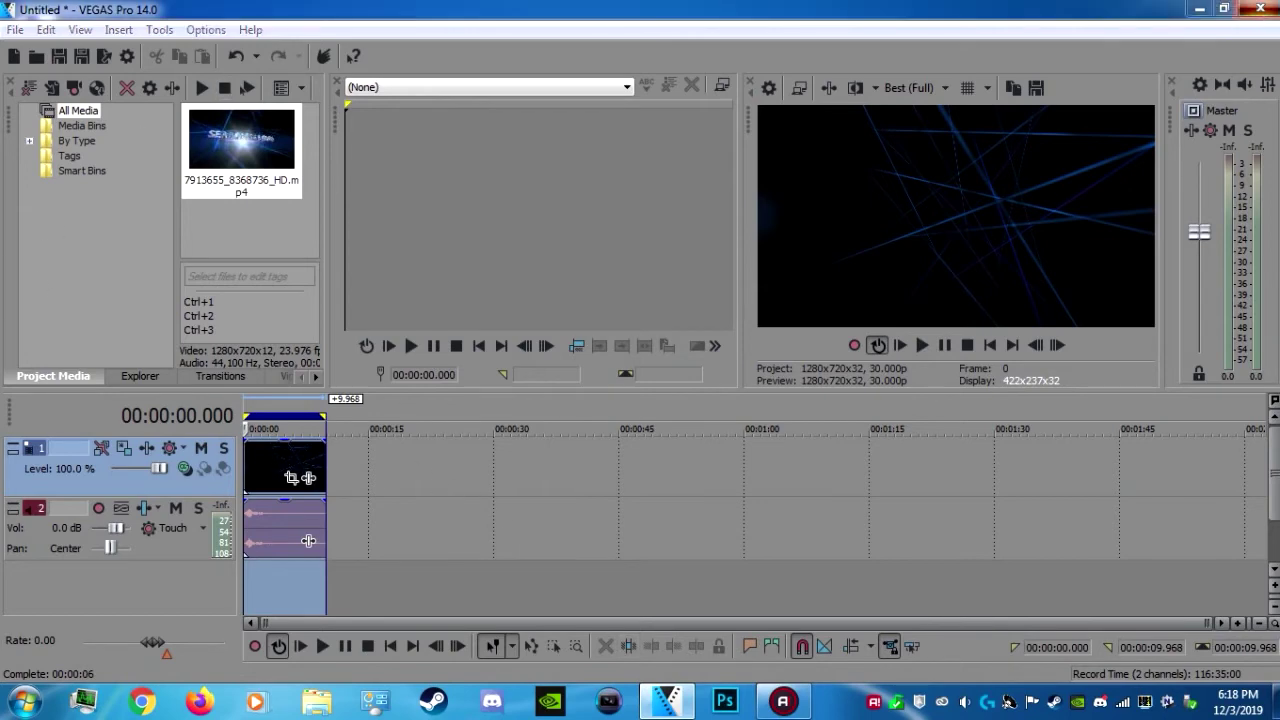
Discard the unsaved VEGAS project, start Photoshop CC 2019 and open half_life_1.jpg.
{"action": "left_click", "coordinate": [654, 309]}
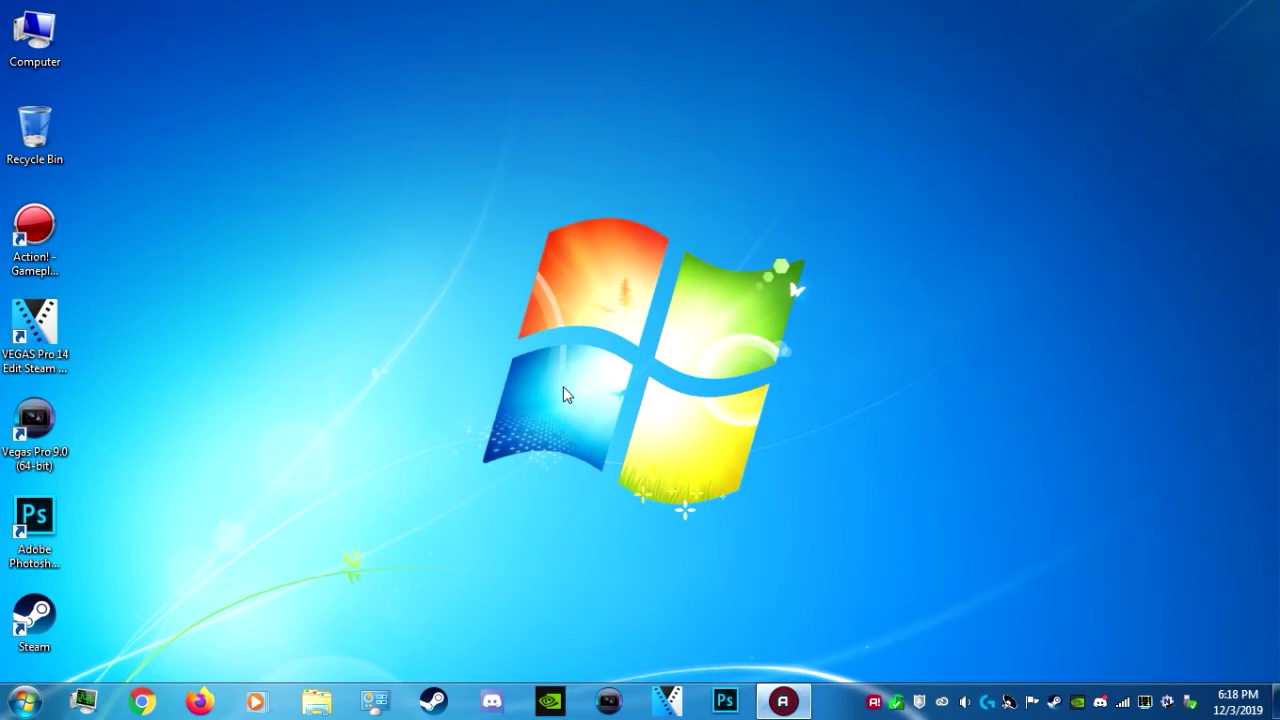
{"action": "double_click", "coordinate": [62, 512]}
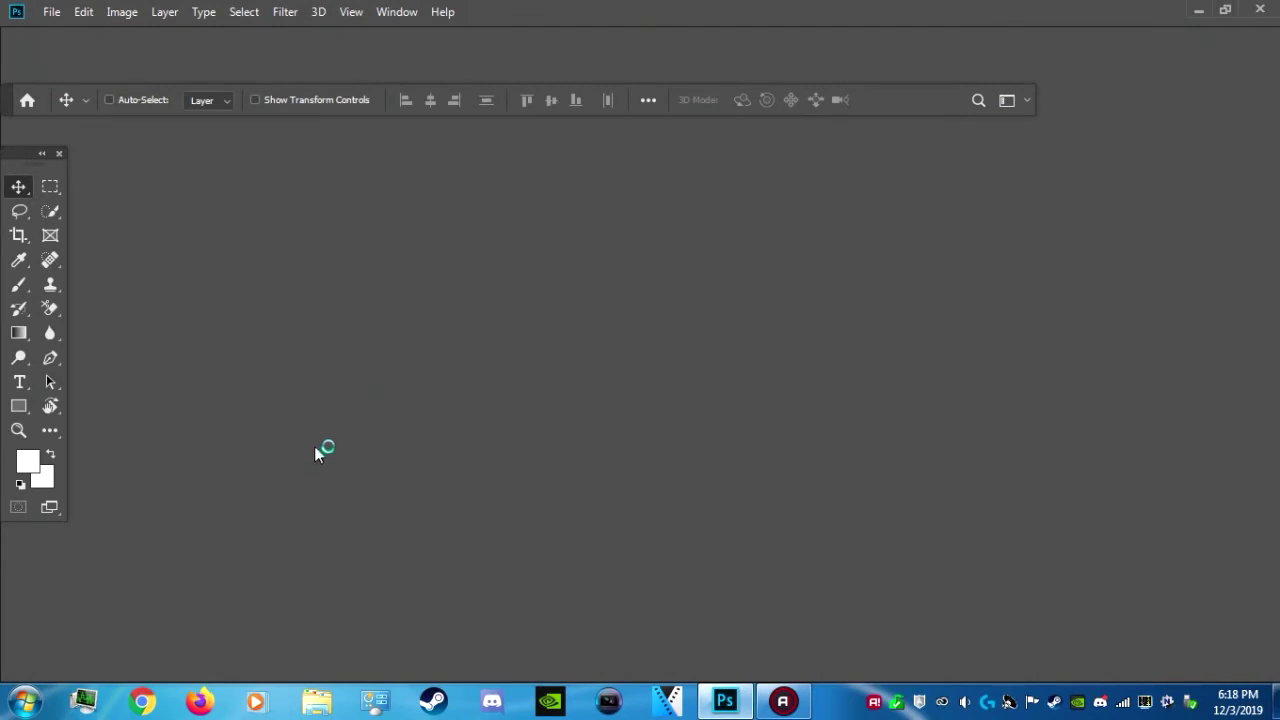
{"action": "left_click", "coordinate": [51, 11]}
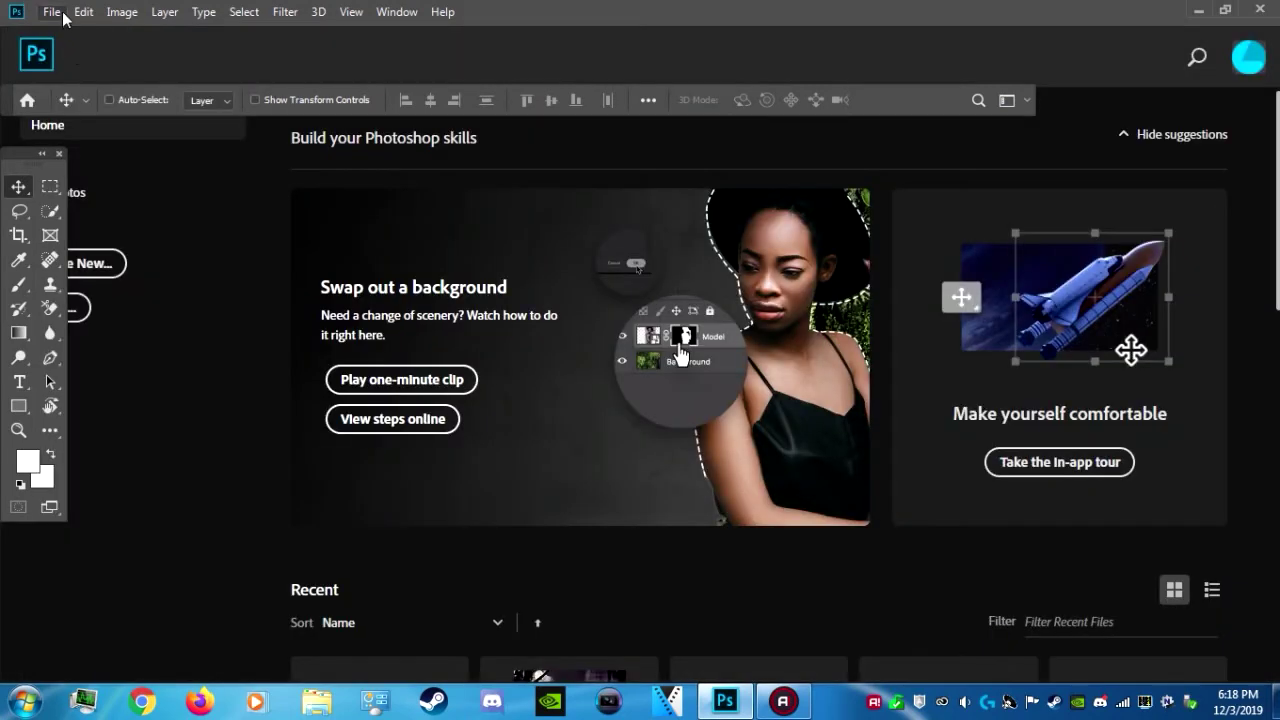
{"action": "left_click", "coordinate": [52, 11]}
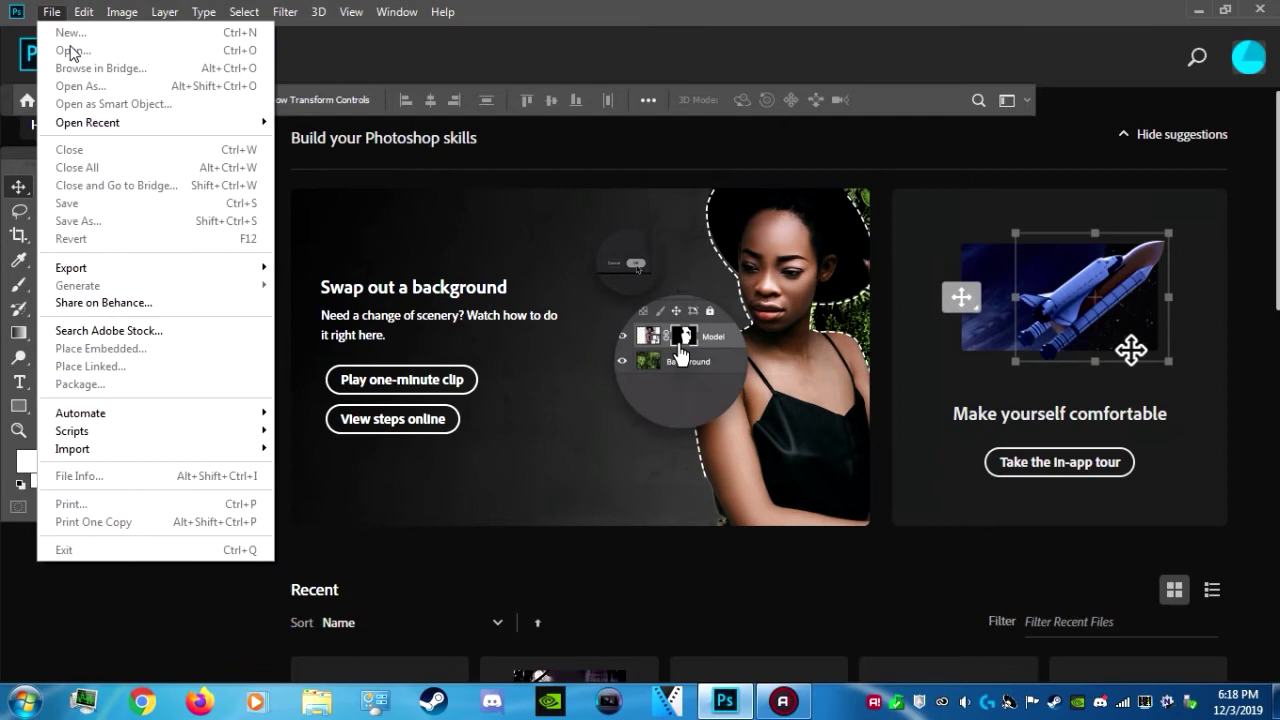
{"action": "left_click", "coordinate": [52, 11]}
{"action": "left_click", "coordinate": [52, 11]}
{"action": "left_click", "coordinate": [52, 11]}
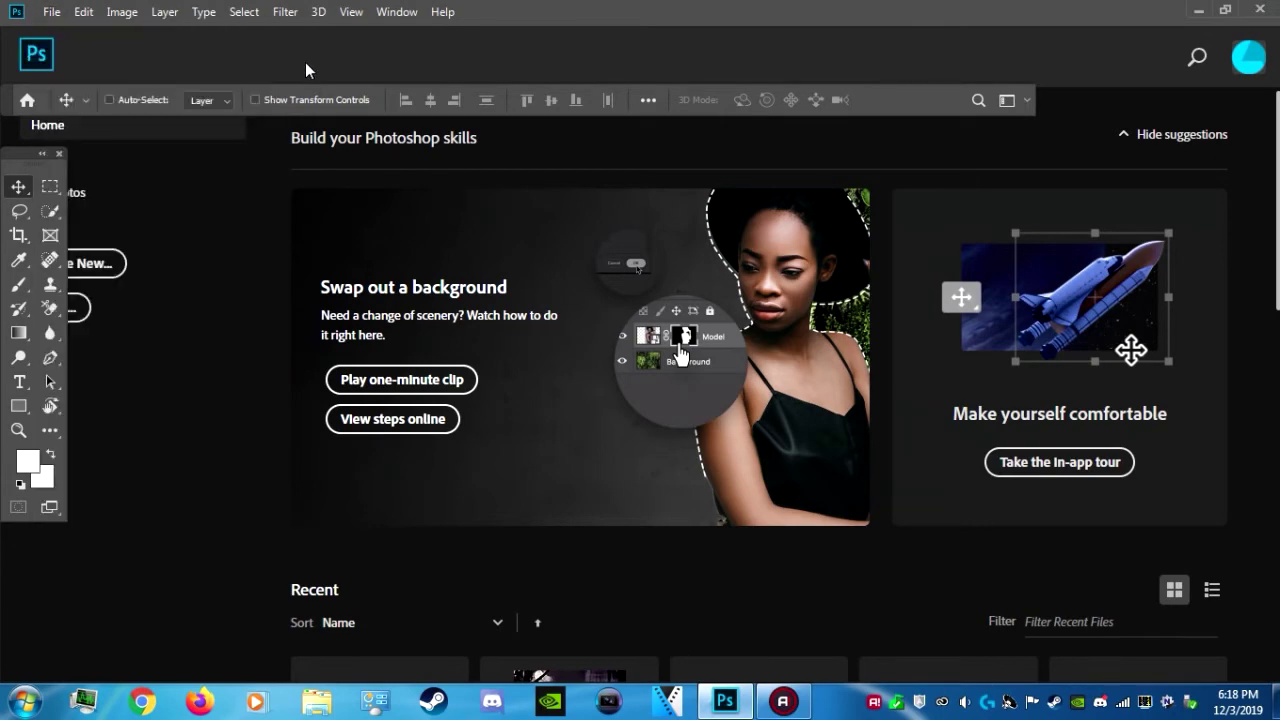
{"action": "left_click", "coordinate": [55, 14]}
{"action": "left_click", "coordinate": [63, 49]}
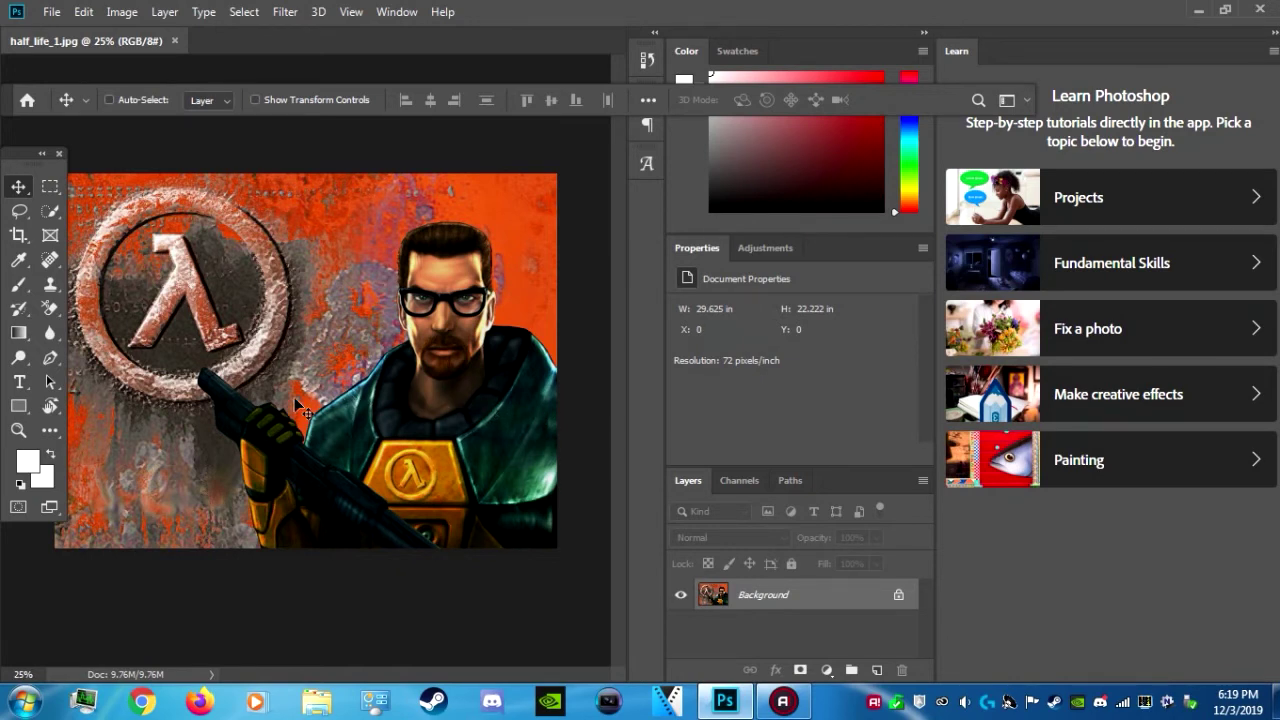
Add a white 144 pt Bernard MT Condensed caption 'Thank you for 50 subscribers!' at the top.
{"action": "key", "text": "t"}
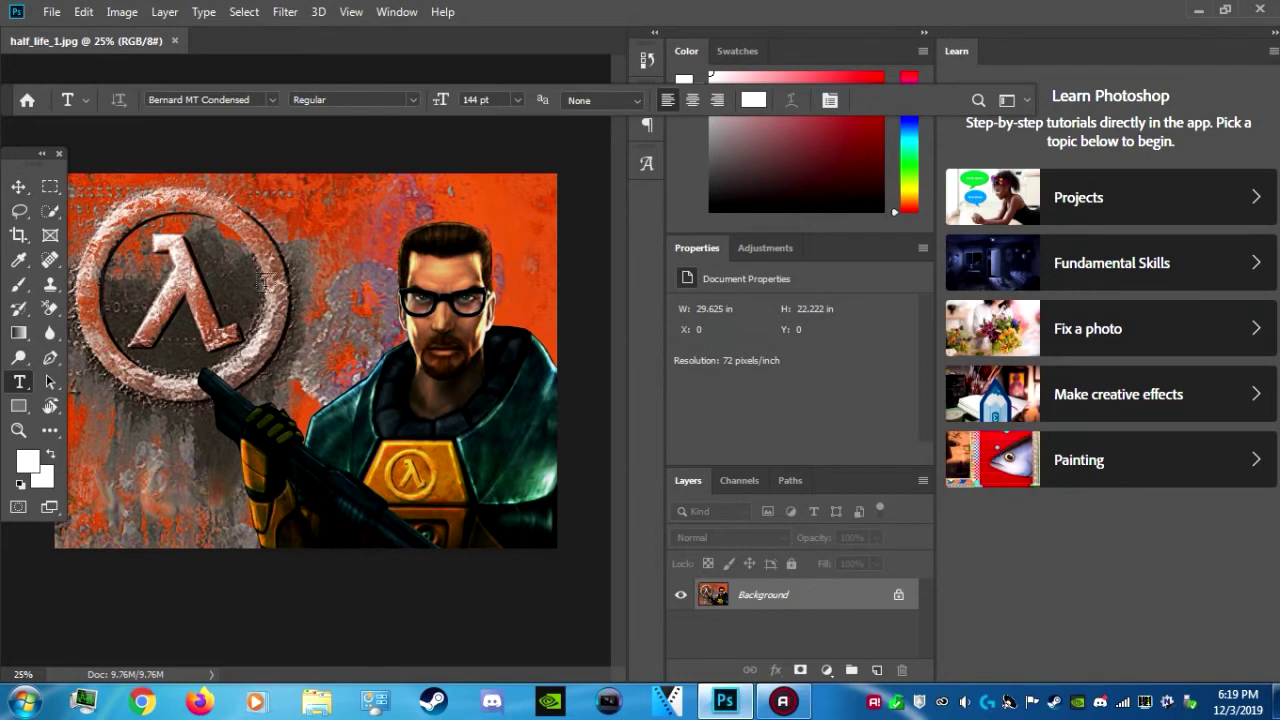
{"action": "left_click", "coordinate": [161, 273]}
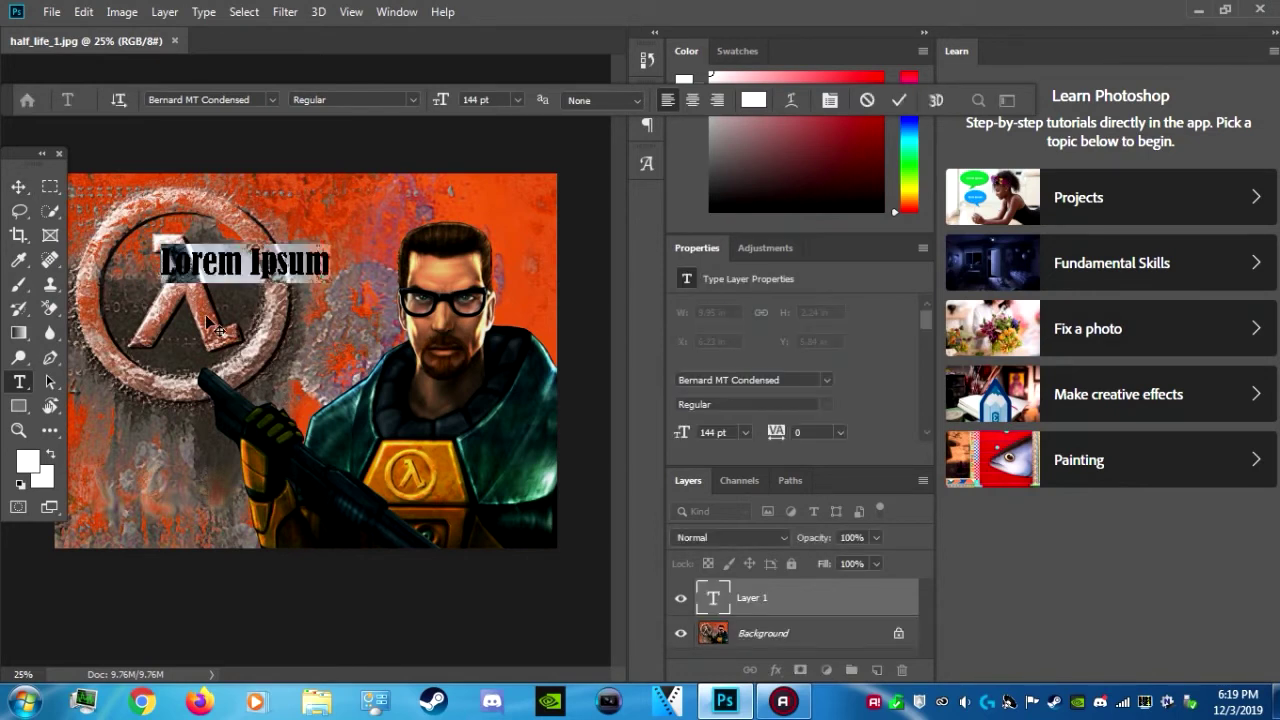
{"action": "key", "text": "BackSpace"}
{"action": "type", "text": "Thank you for"}
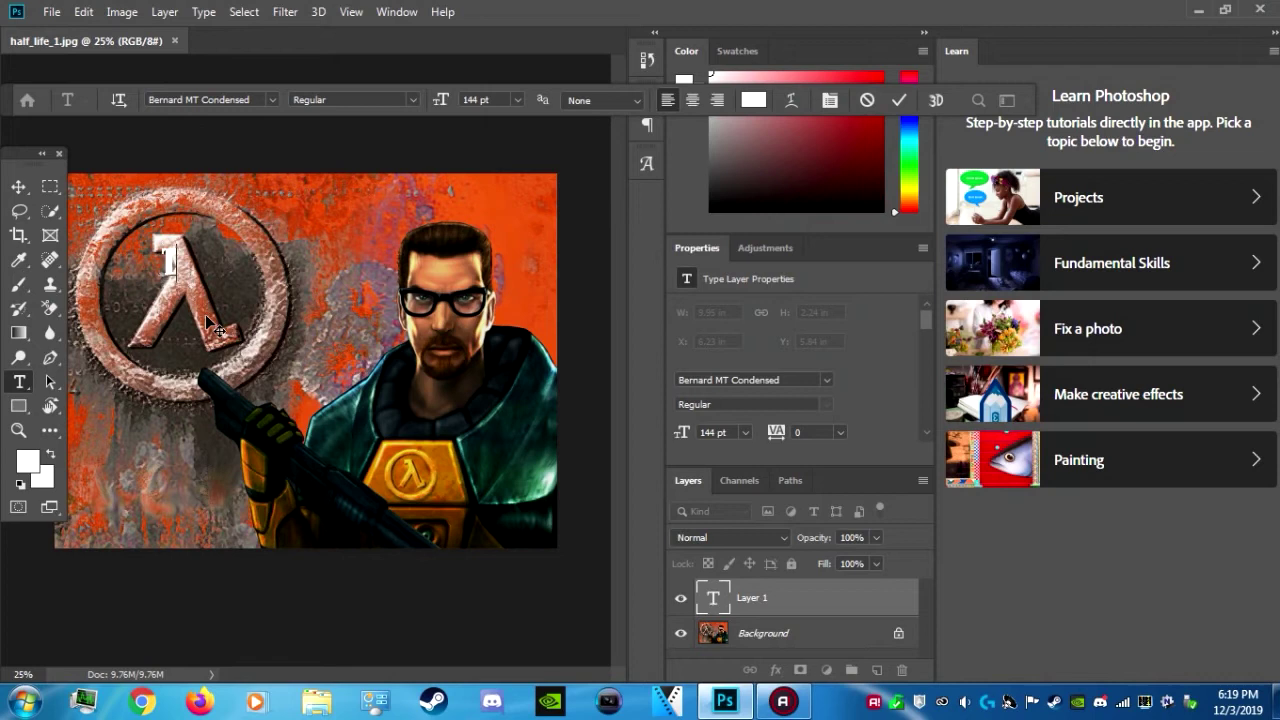
{"action": "type", "text": " 50 subscribers!"}
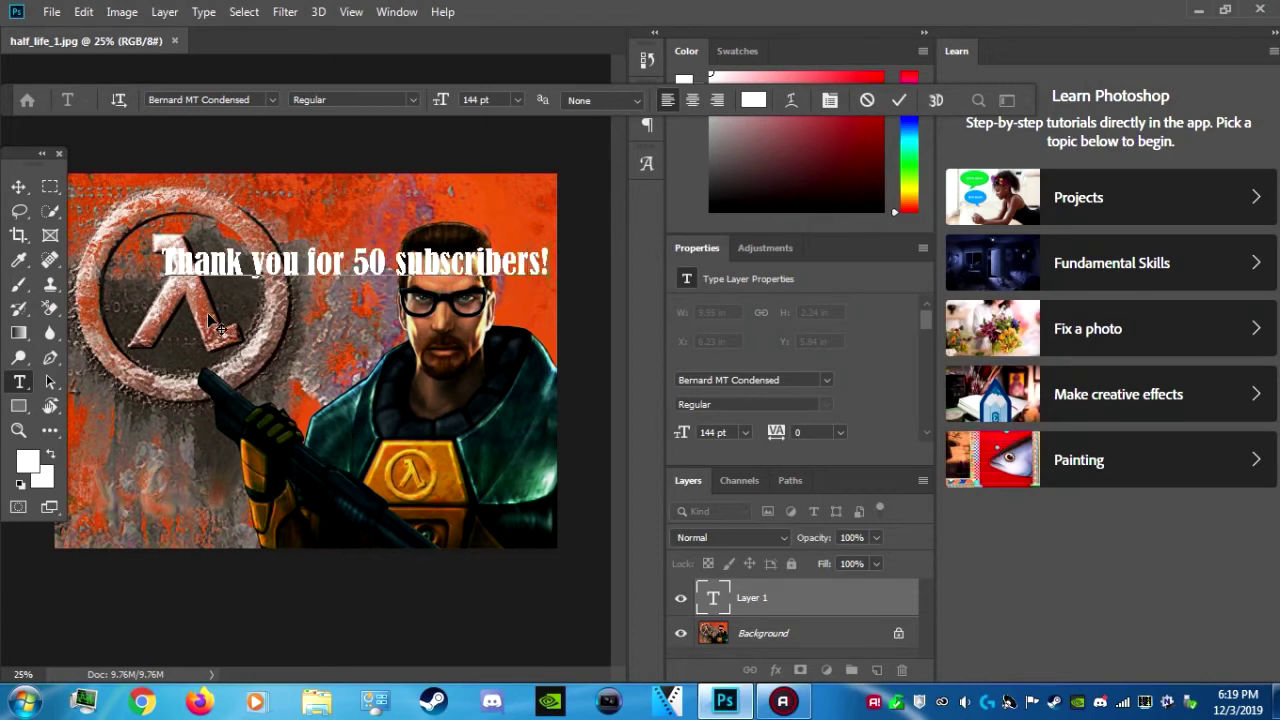
{"action": "key", "text": "ctrl+Return"}
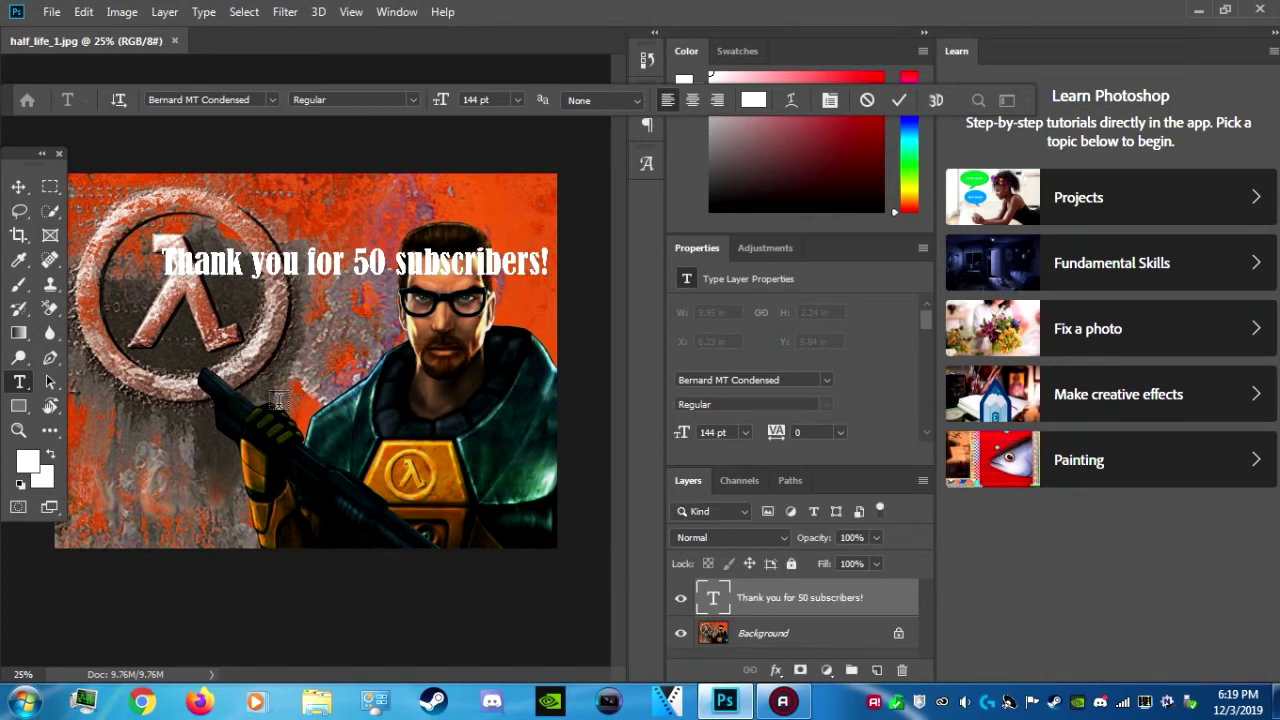
{"action": "key", "text": "v"}
{"action": "left_click_drag", "start_coordinate": [296, 285], "coordinate": [295, 203]}
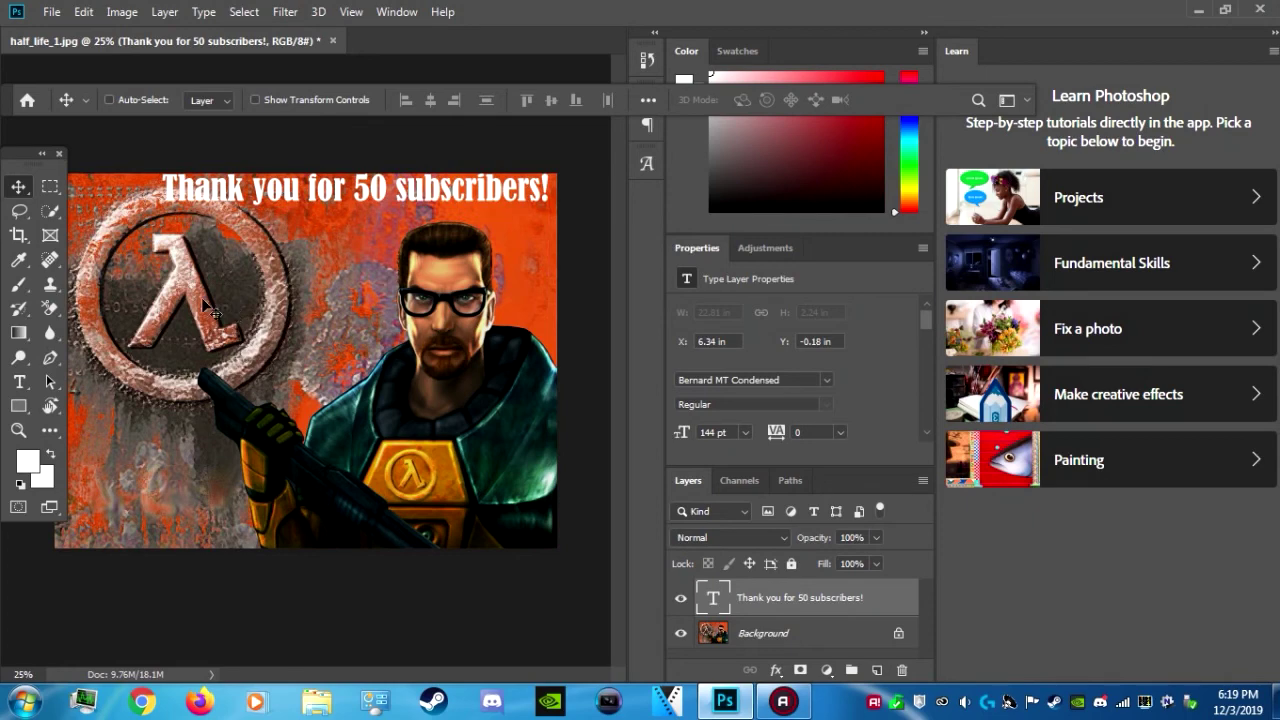
Export the image as a 2133 × 1600 JPG at 100% quality, overwriting half_life_1.jpg.
{"action": "left_click", "coordinate": [45, 14]}
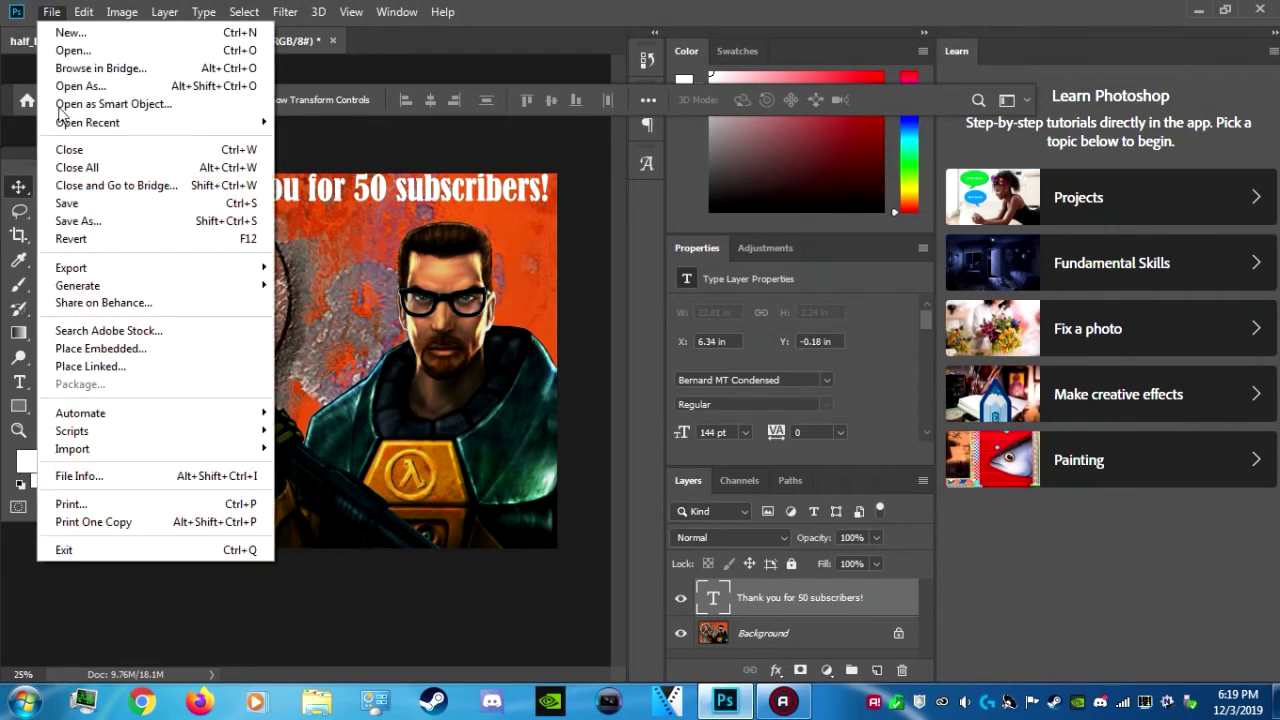
{"action": "mouse_move", "coordinate": [93, 272]}
{"action": "left_click", "coordinate": [337, 287]}
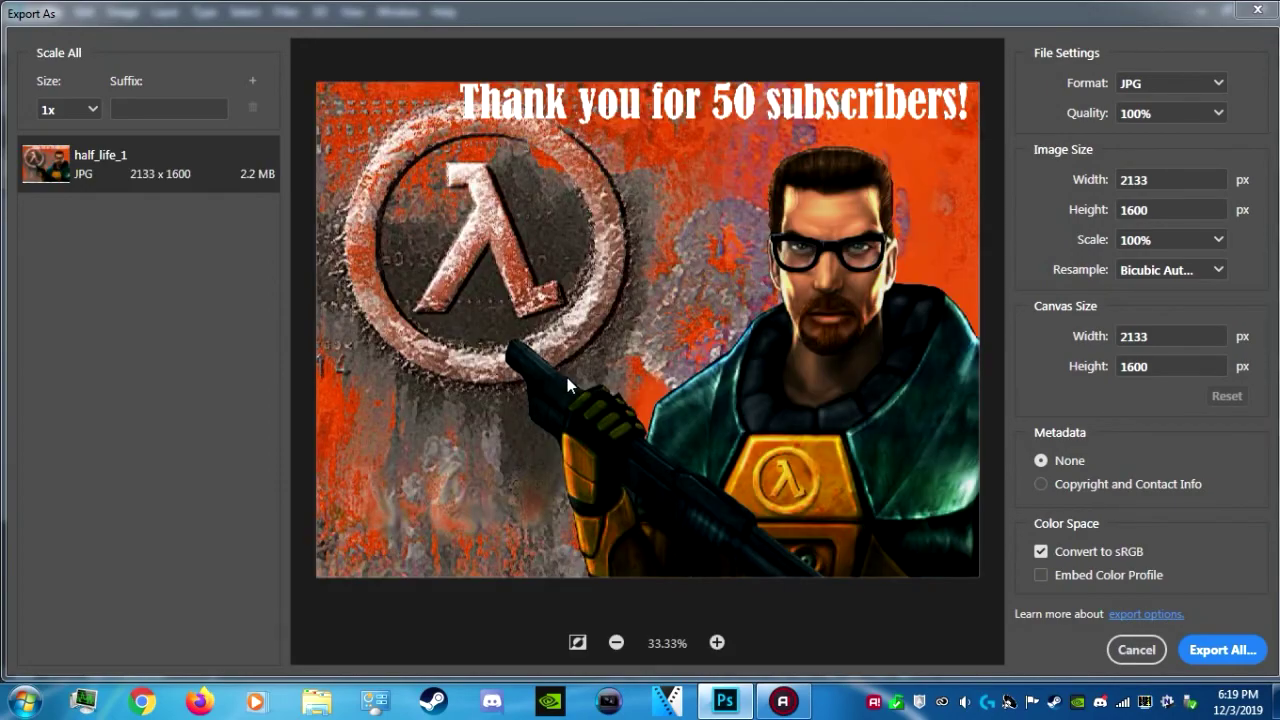
{"action": "left_click", "coordinate": [1195, 642]}
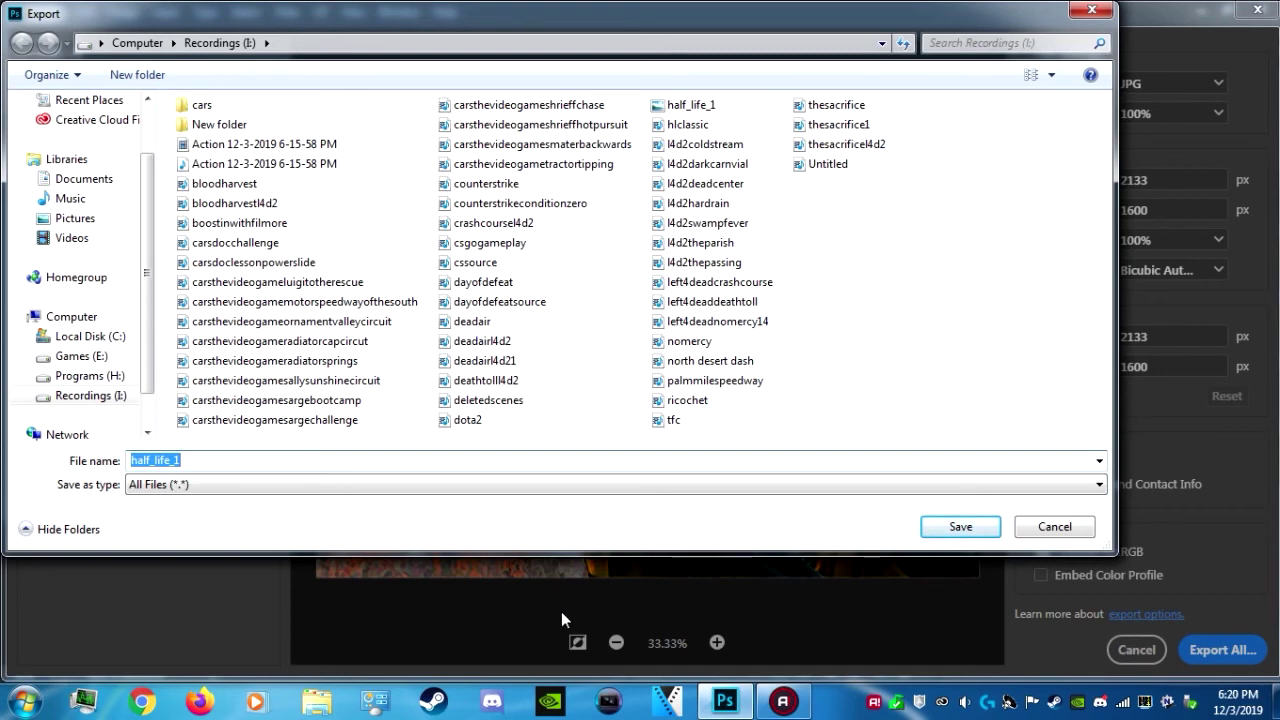
{"action": "left_click", "coordinate": [957, 528]}
{"action": "left_click", "coordinate": [687, 353]}
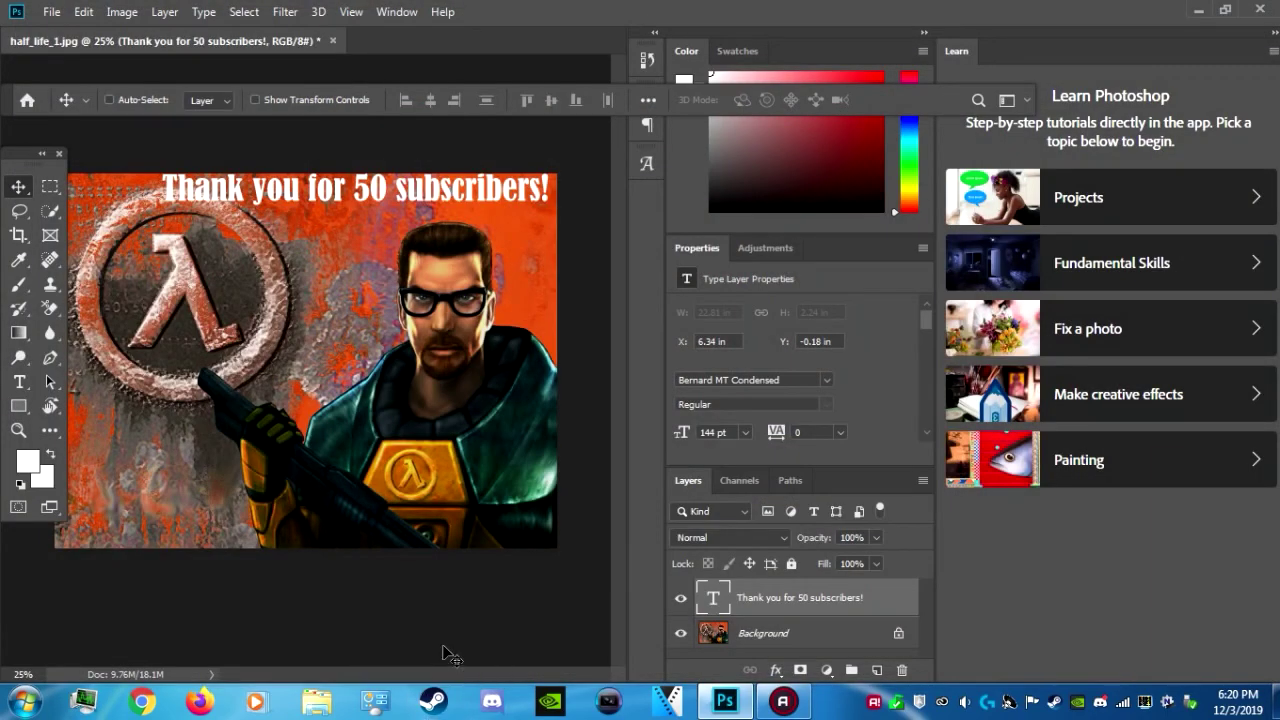
Close Photoshop without saving the document's changes.
{"action": "left_click", "coordinate": [1256, 9]}
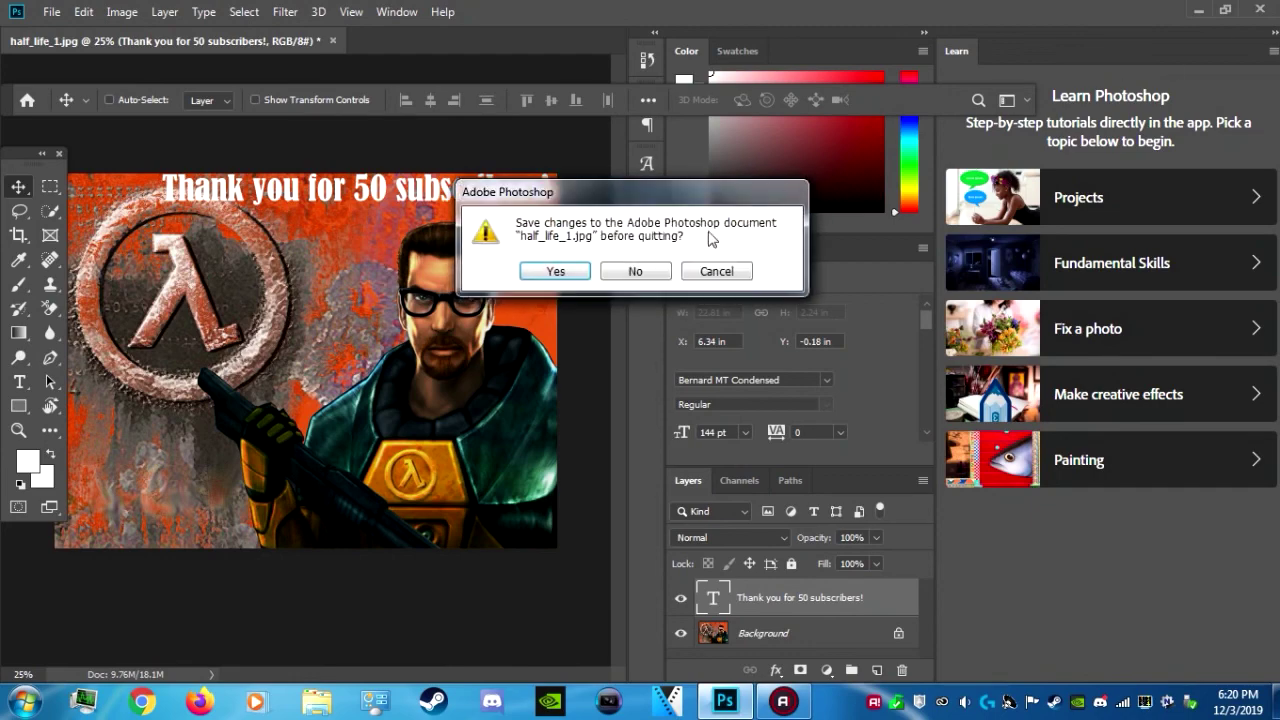
{"action": "left_click", "coordinate": [617, 272]}
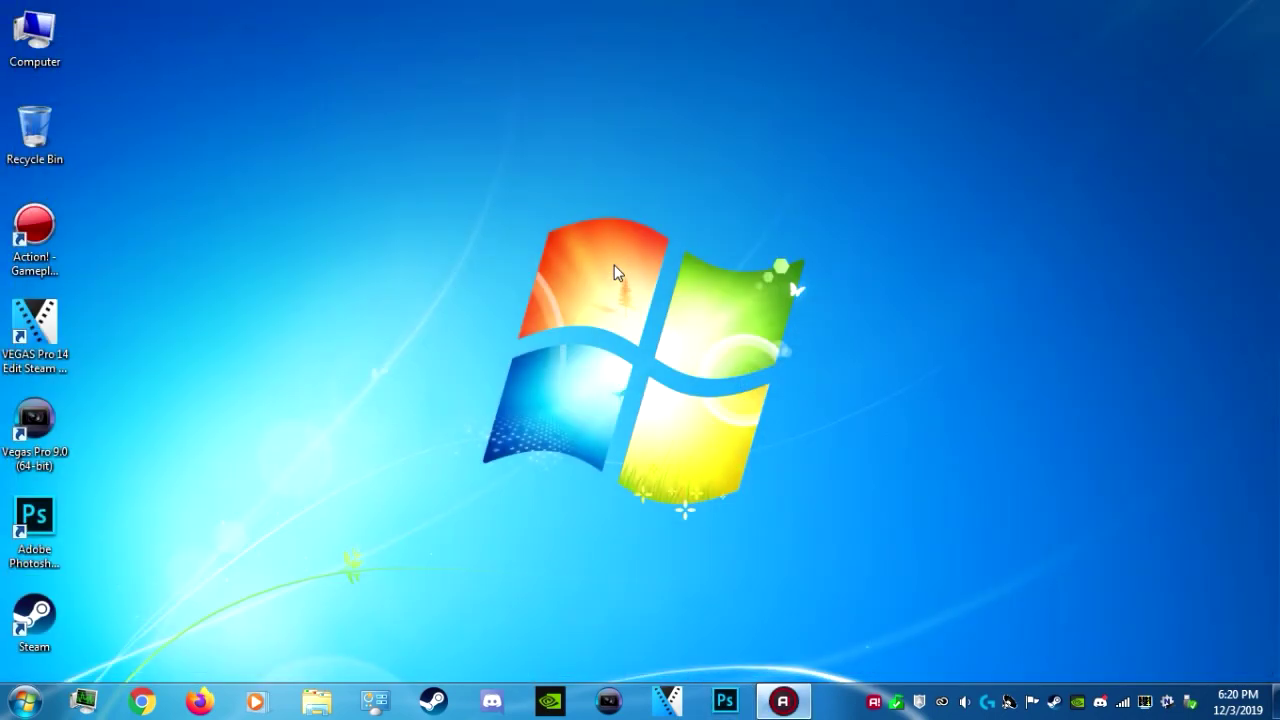